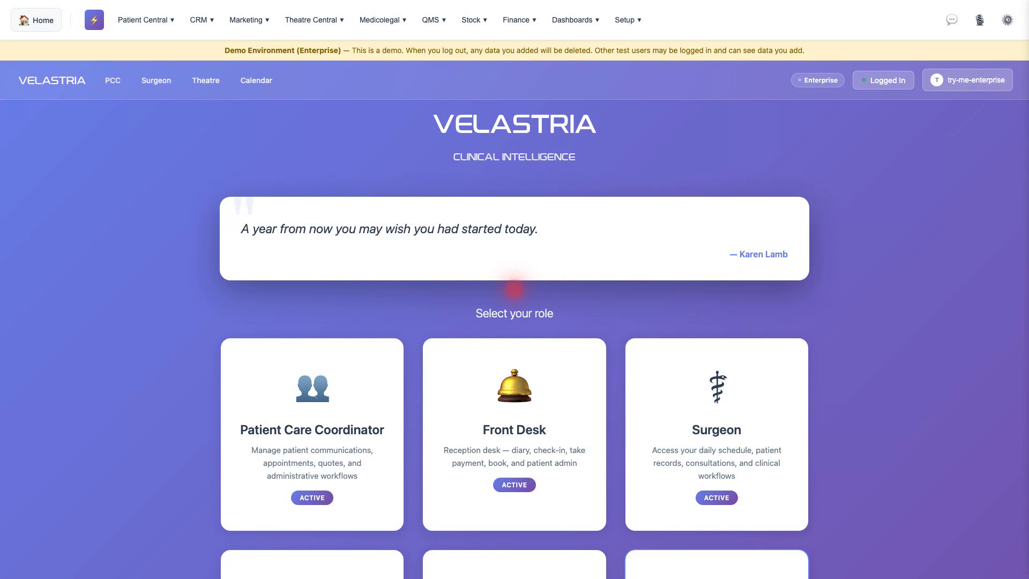
Open the Third Party Providers list from Theatre Central's Third Parties section.
left_click(312, 20)
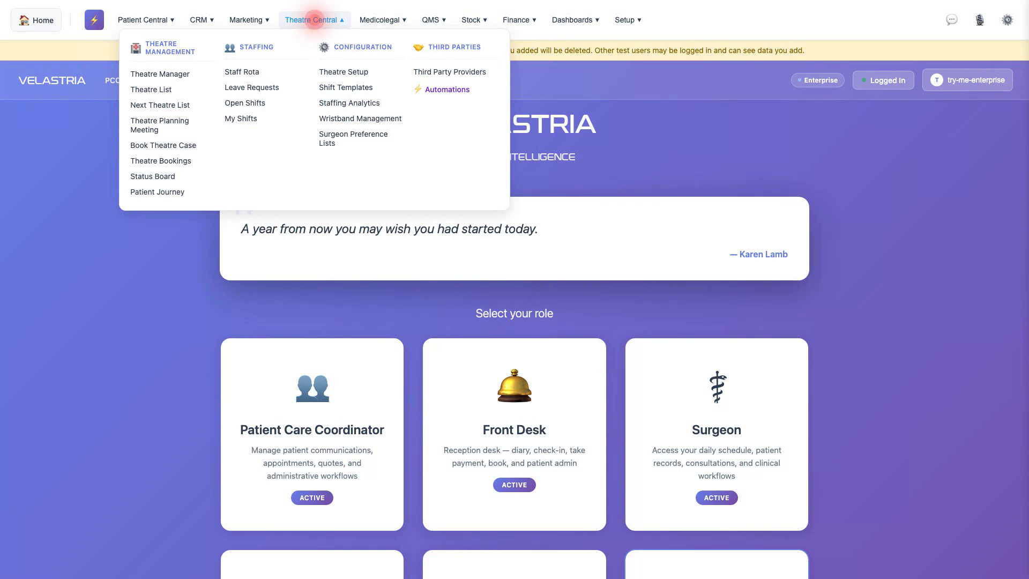
left_click(464, 71)
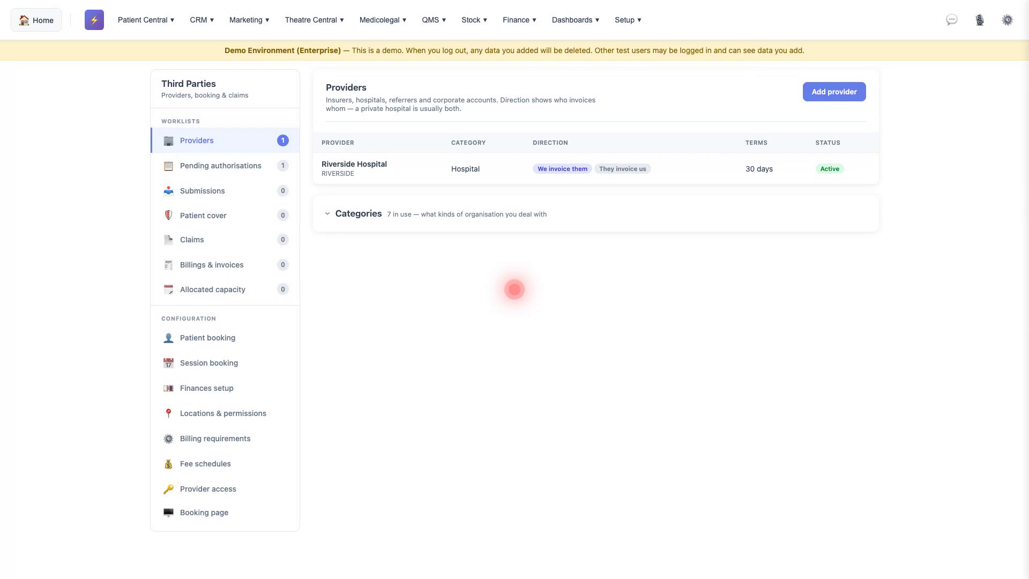
Start a new provider named Bupa with code BUPA-UK in the Insurer category.
left_click(834, 91)
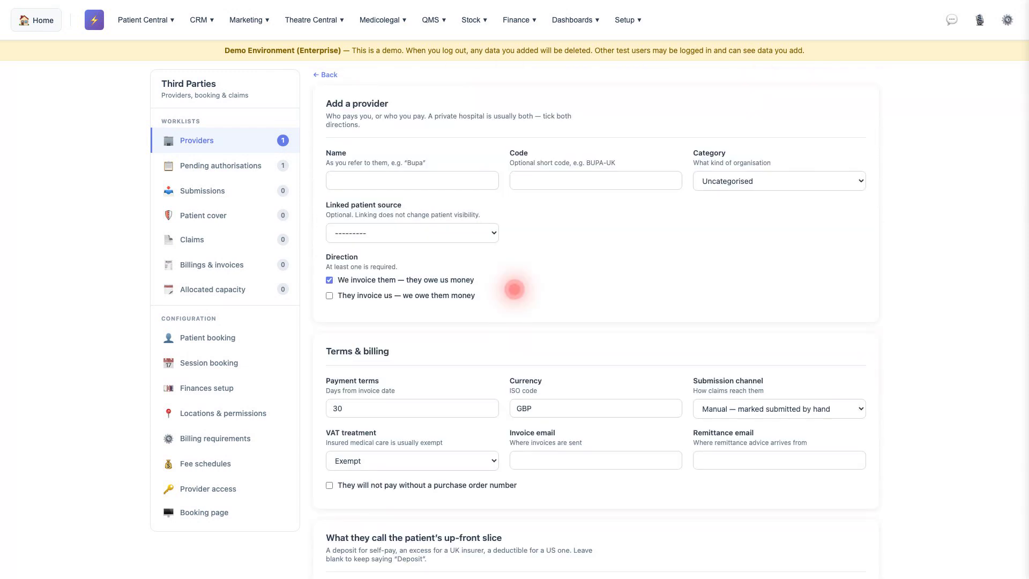
left_click(412, 180)
type("Bupa")
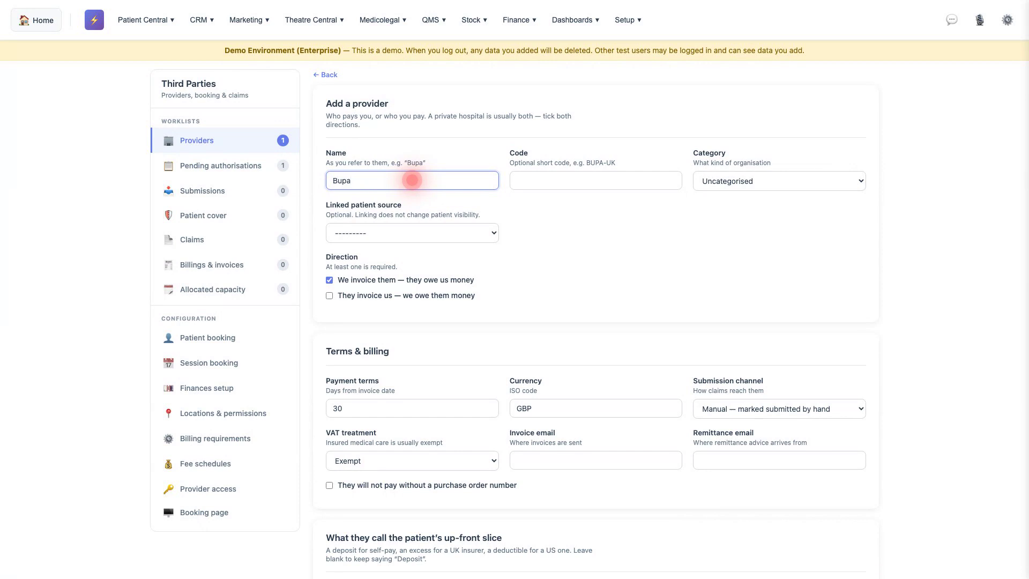
left_click(595, 180)
type("BUPA-UK")
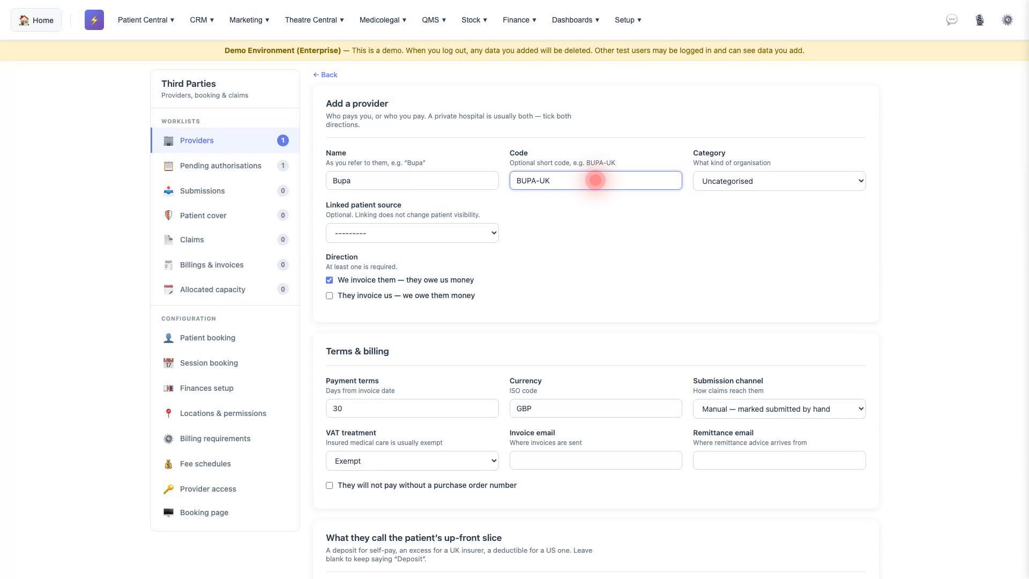
left_click(779, 181)
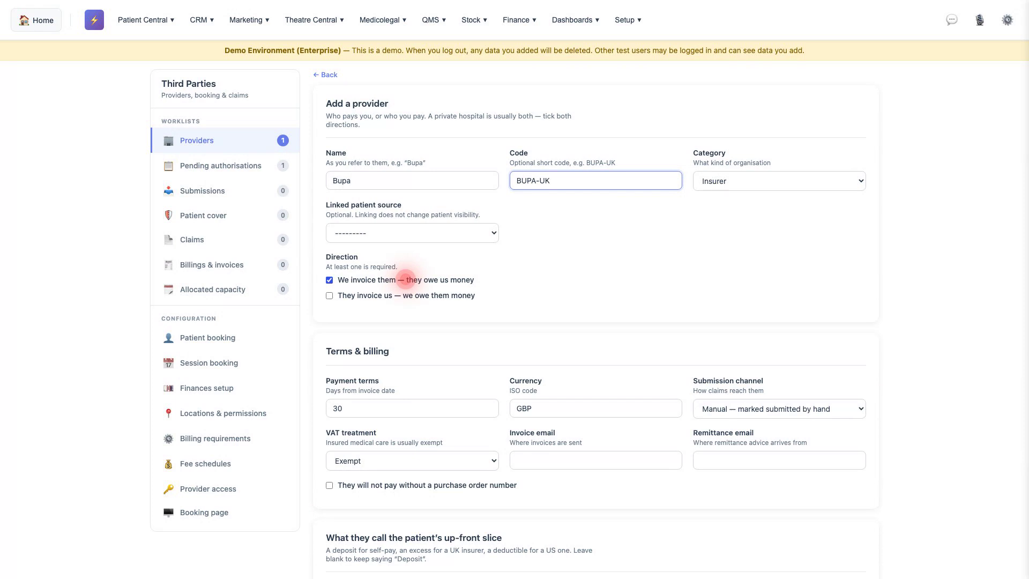
Set Bupa's payment terms to 45 days, enter the invoice email, and label the up-front slice Excess.
double_click(412, 408)
type("45")
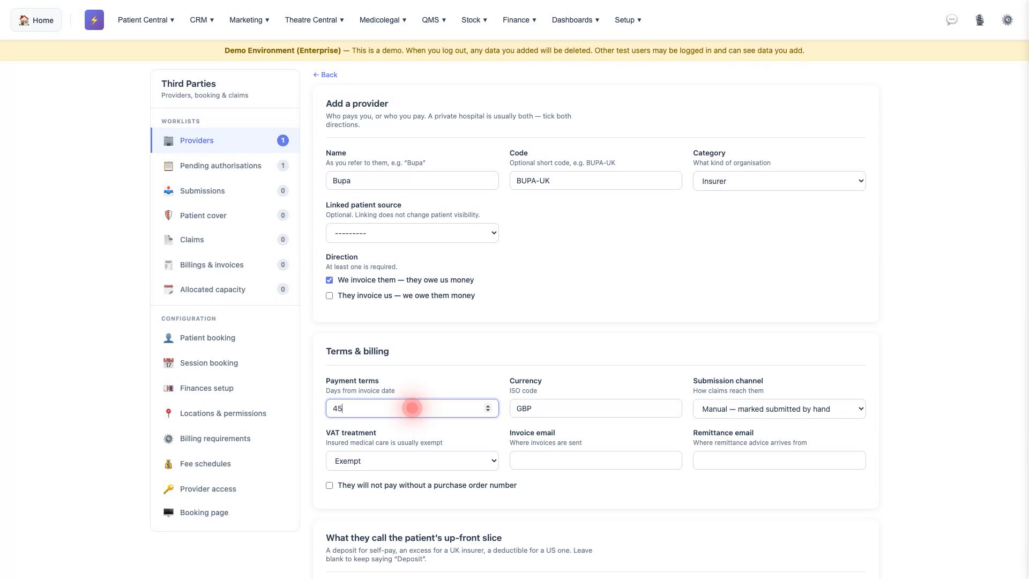
left_click(595, 460)
type("success@simulator.amazonses.com")
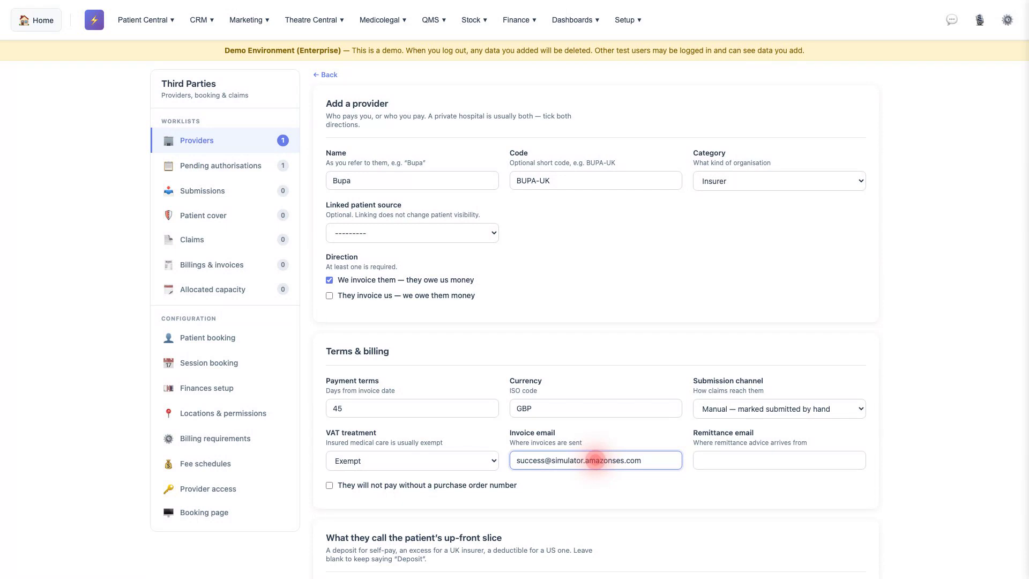
scroll(595, 460, "down", 6)
left_click(411, 289)
type("Excess")
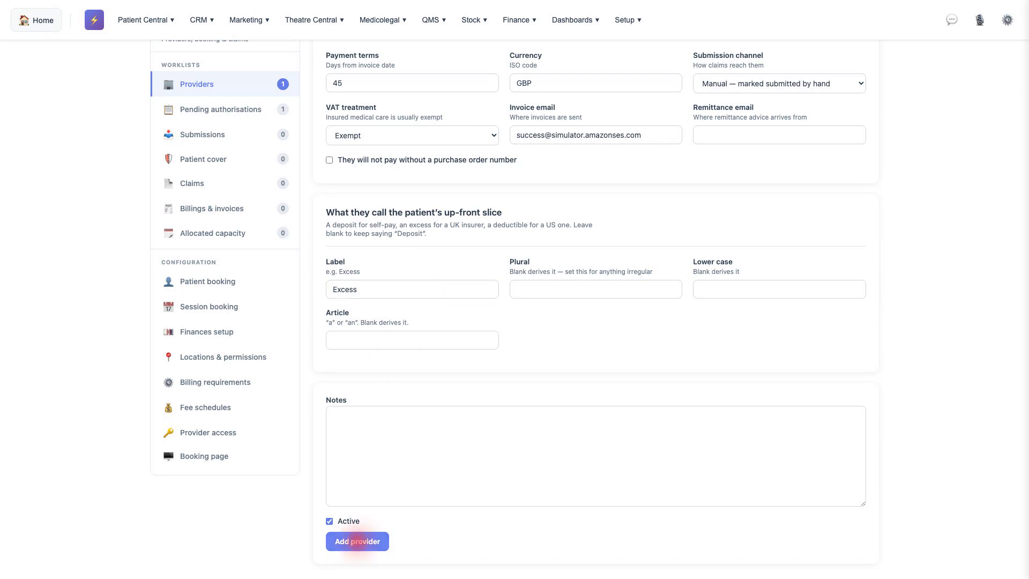
Save the Bupa provider, then enter the new contact's first name, last name and email address.
left_click(358, 541)
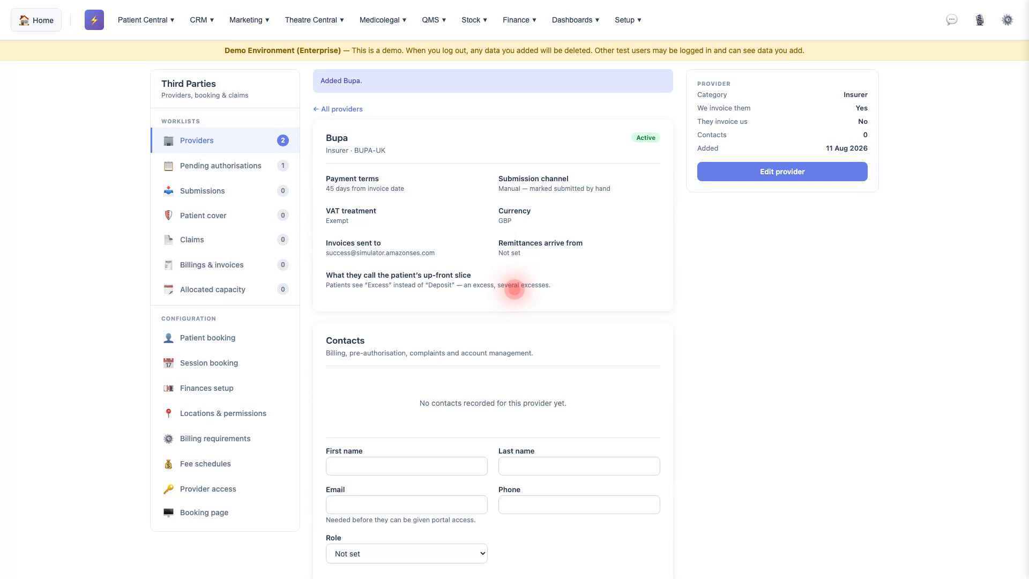
left_click(403, 464)
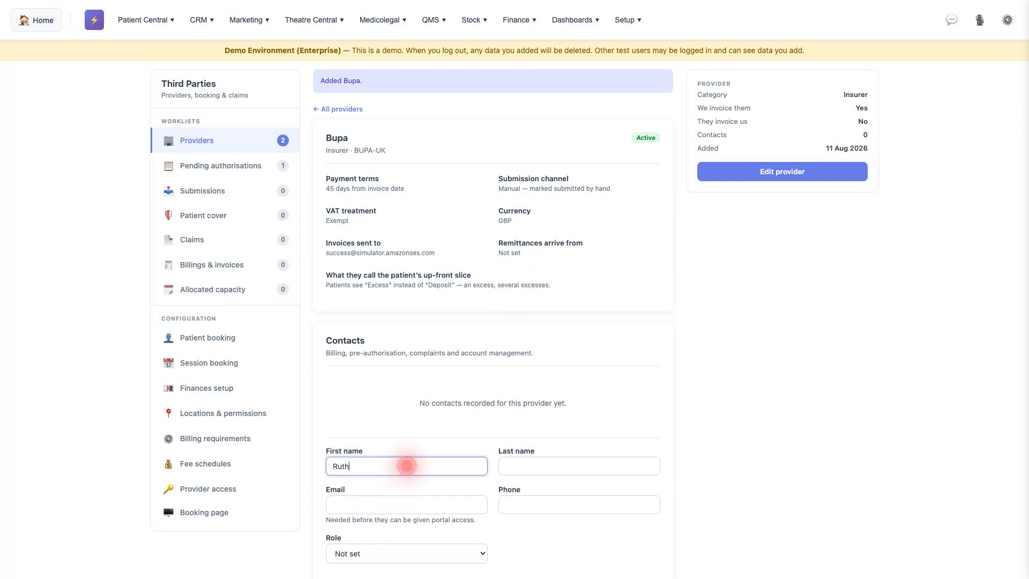
left_click(579, 466)
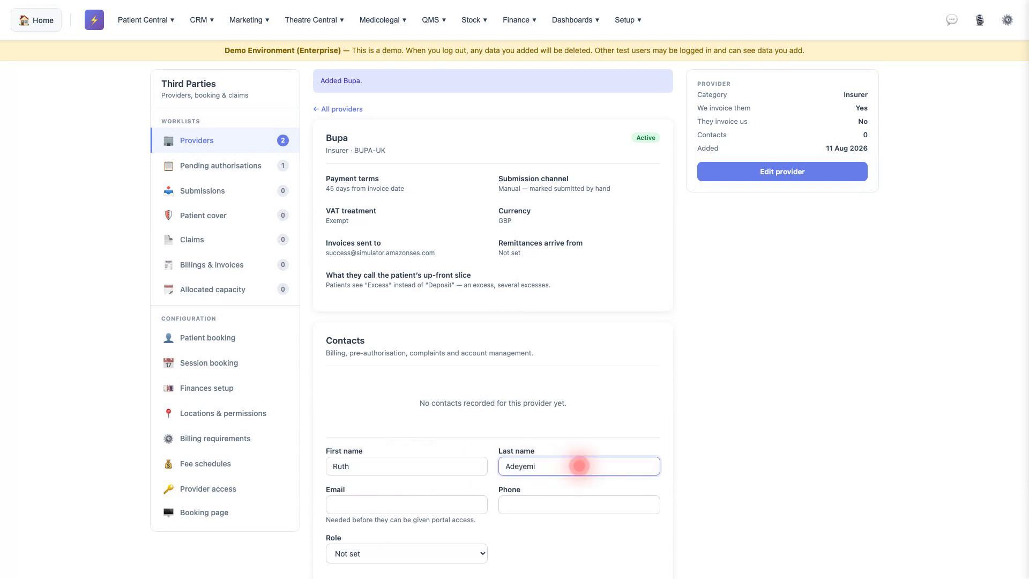
left_click(407, 505)
type("success@simulator.amazonses.com")
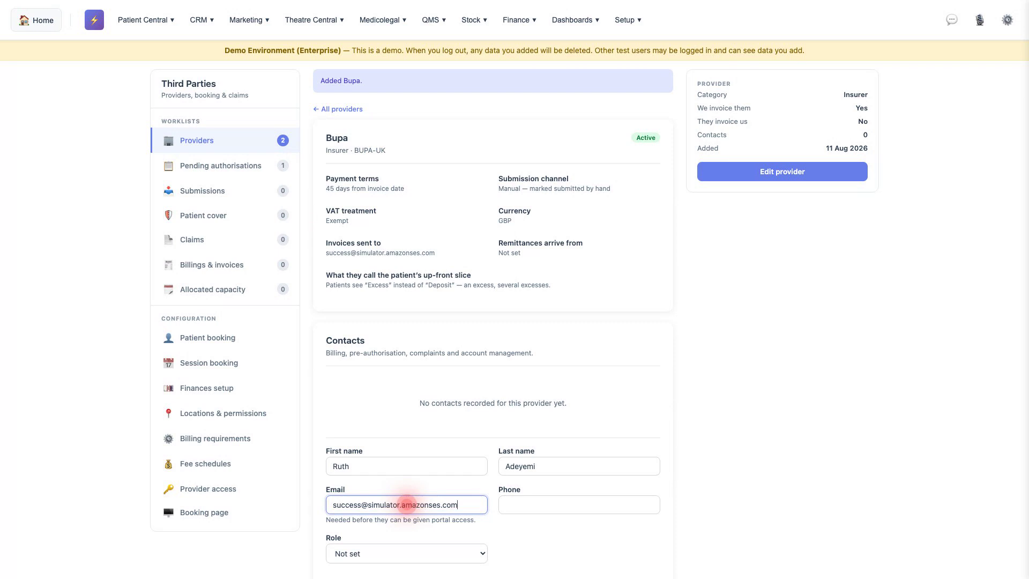
Give the contact the Billing role and add it to Bupa's contacts.
left_click(406, 554)
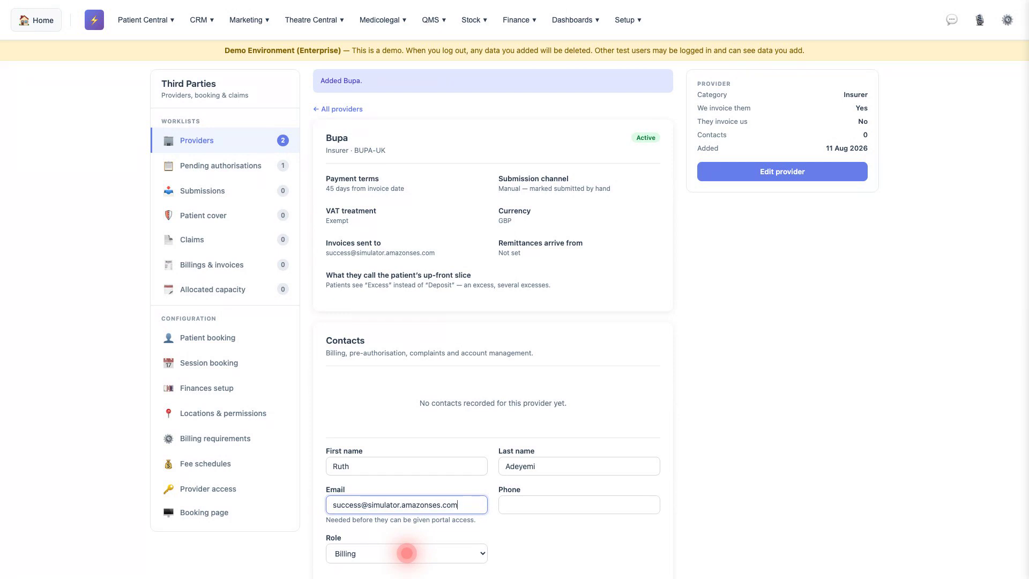
scroll(407, 553, "down", 1)
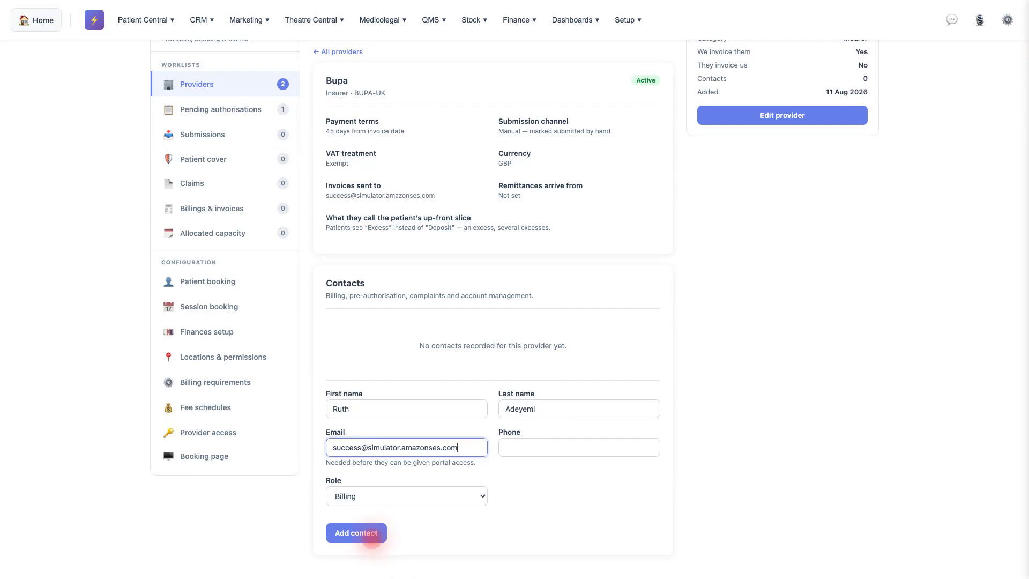
left_click(356, 533)
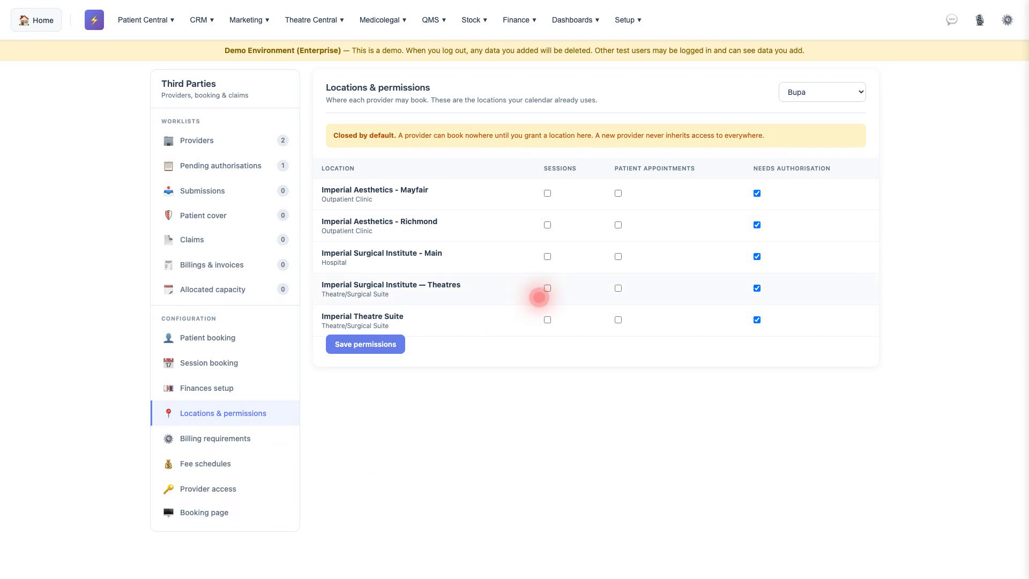
Tick Sessions and Patient appointments for Imperial Surgical Institute — Theatres and save the permissions.
left_click(548, 288)
left_click(618, 288)
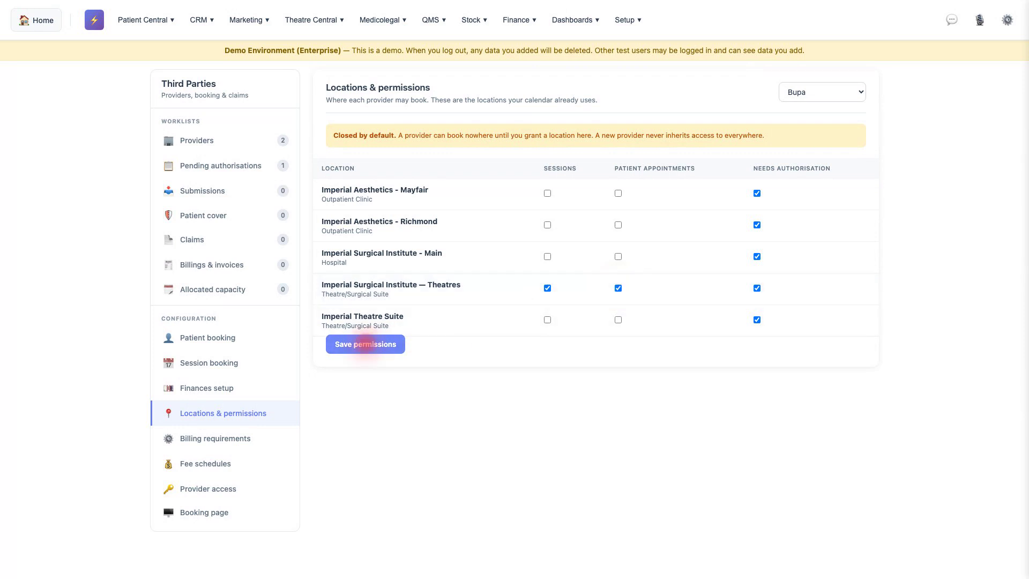
left_click(362, 343)
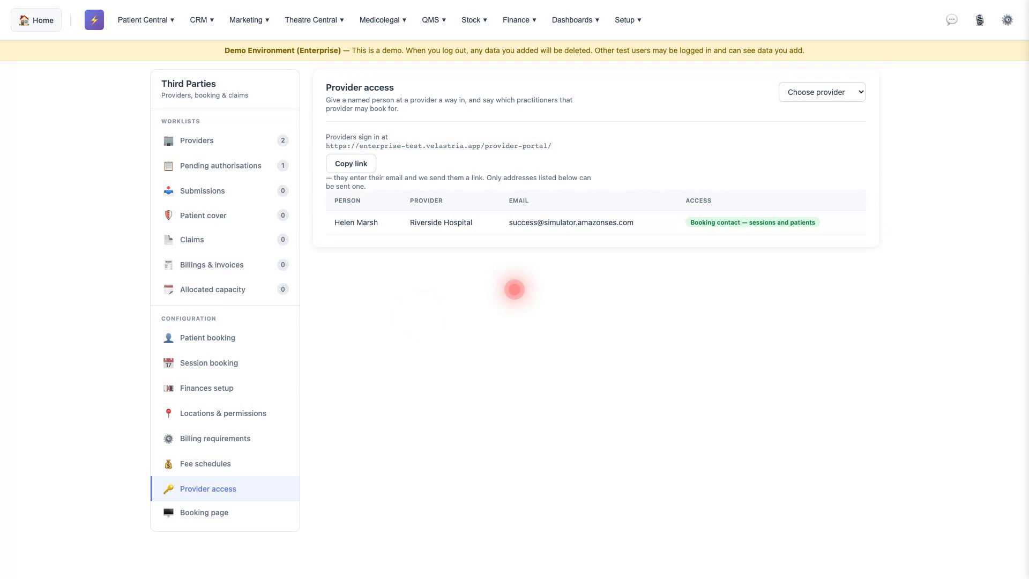
Grant the billing contact 'Booking contact — sessions and patients' portal access and save it.
left_click(823, 92)
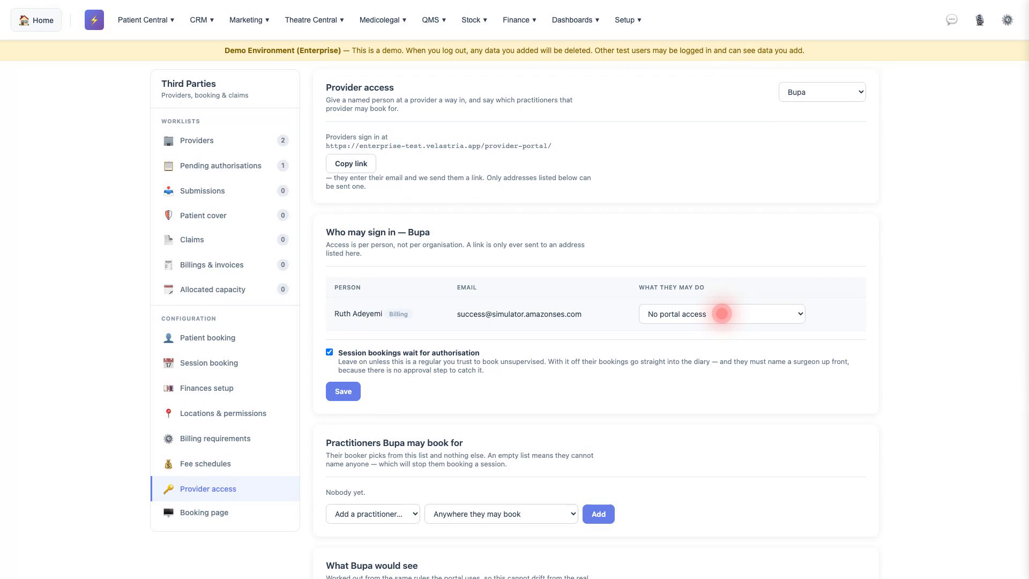
left_click(722, 314)
left_click(343, 391)
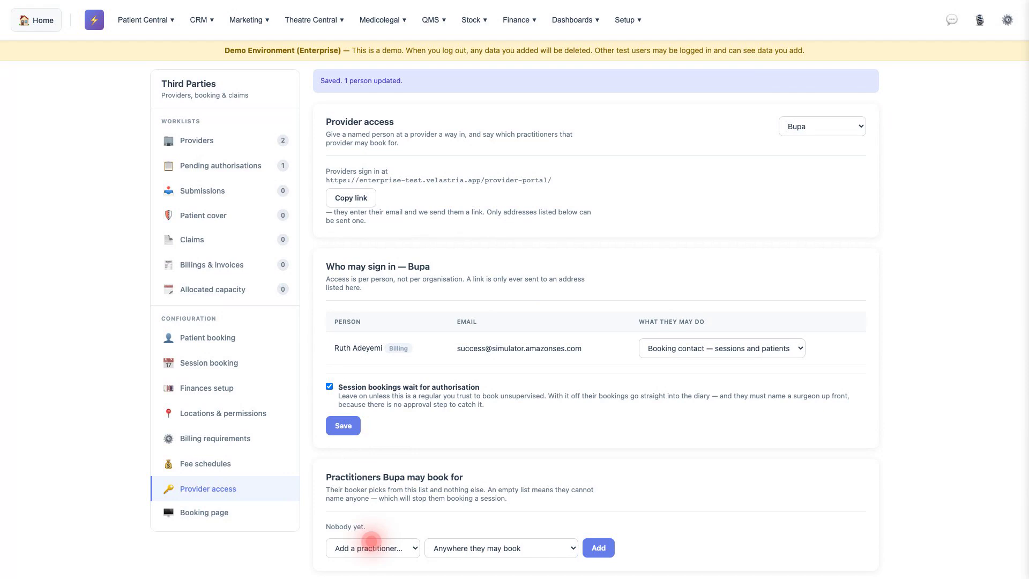
Add the chosen surgeon to Bupa's bookable practitioners and scroll to the 'What Bupa would see' preview.
left_click(371, 542)
left_click(599, 548)
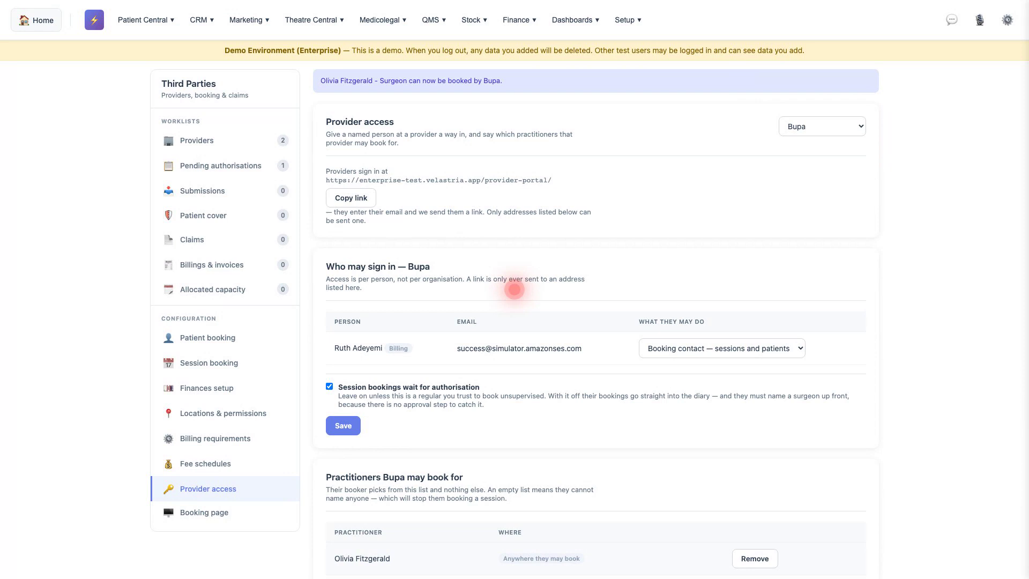
scroll(515, 290, "down", 4)
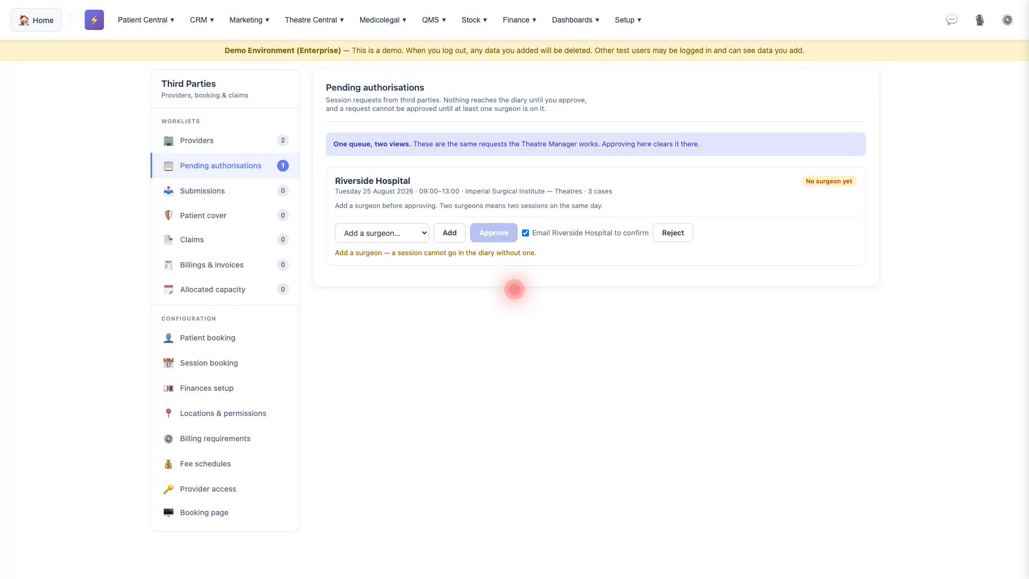
Add the chosen surgeon to the 25 August Riverside Hospital session request.
left_click(382, 232)
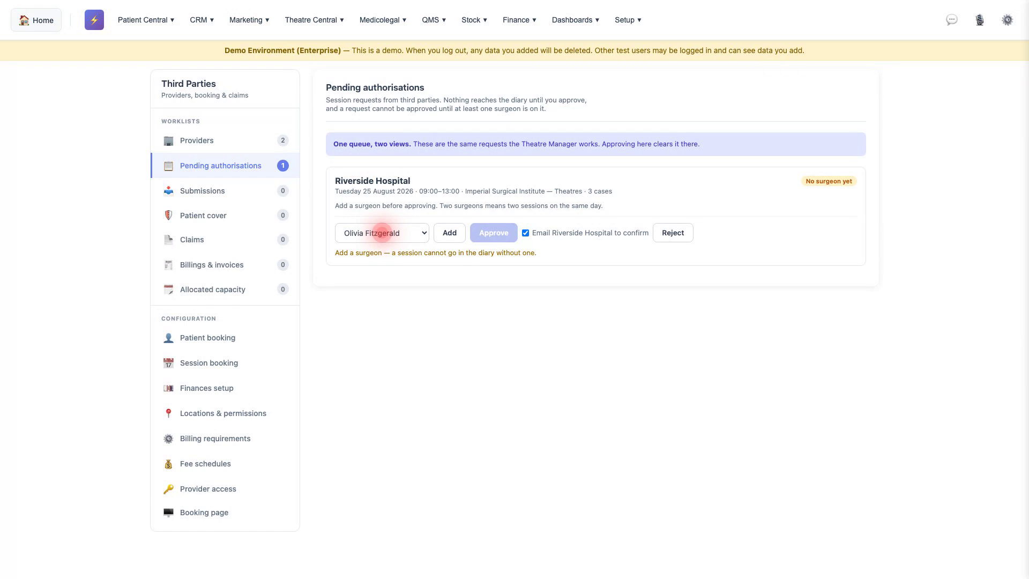
left_click(449, 233)
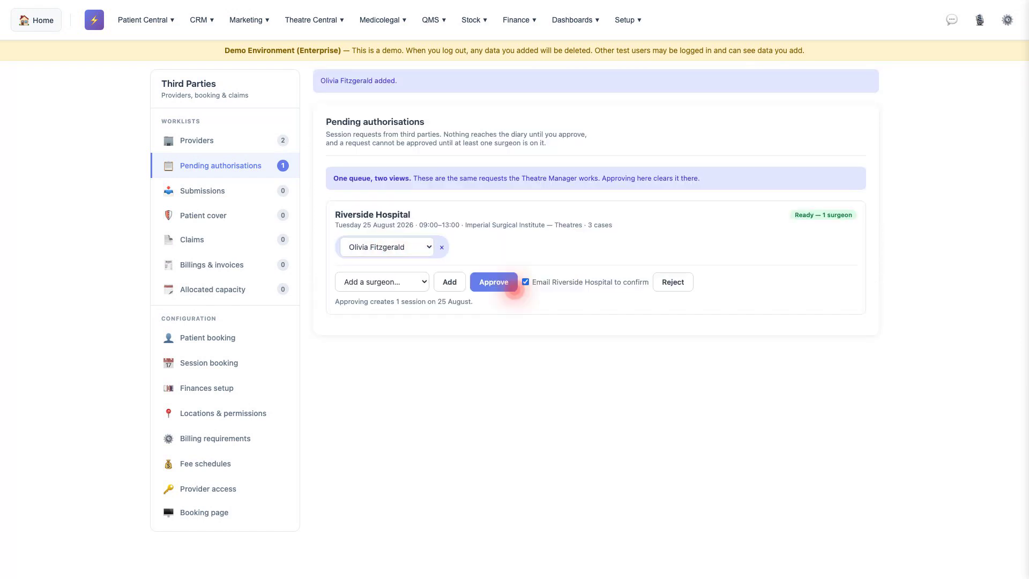